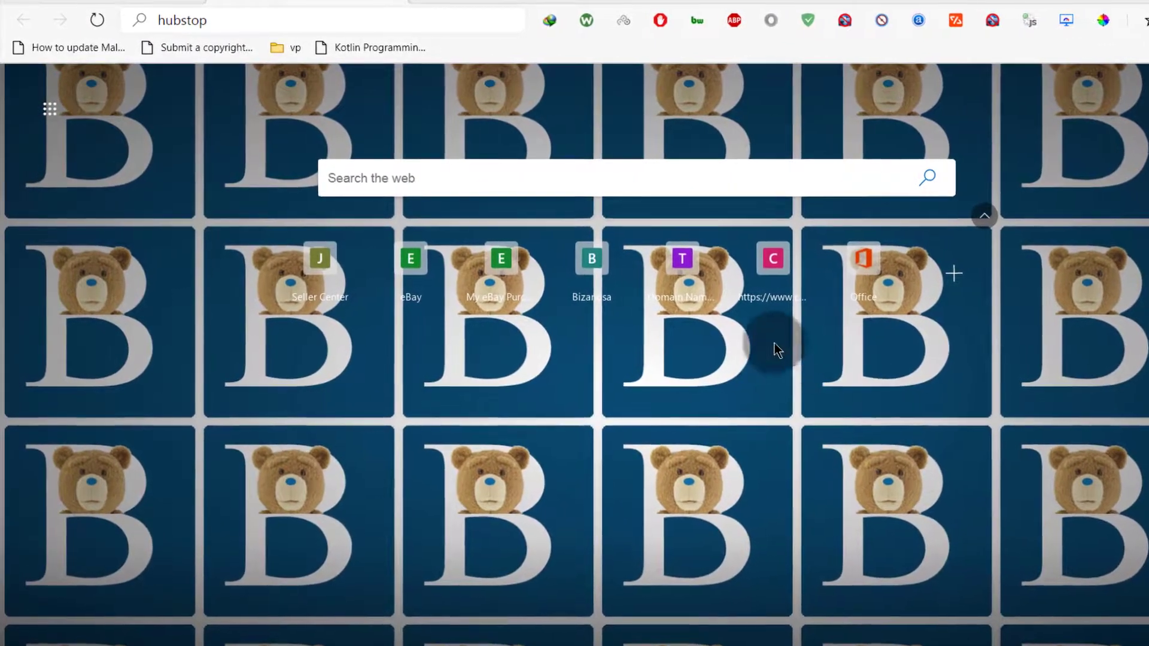
Replace the mistyped address with hubspot.com and load the HubSpot home page.
{"action": "left_click", "coordinate": [254, 20]}
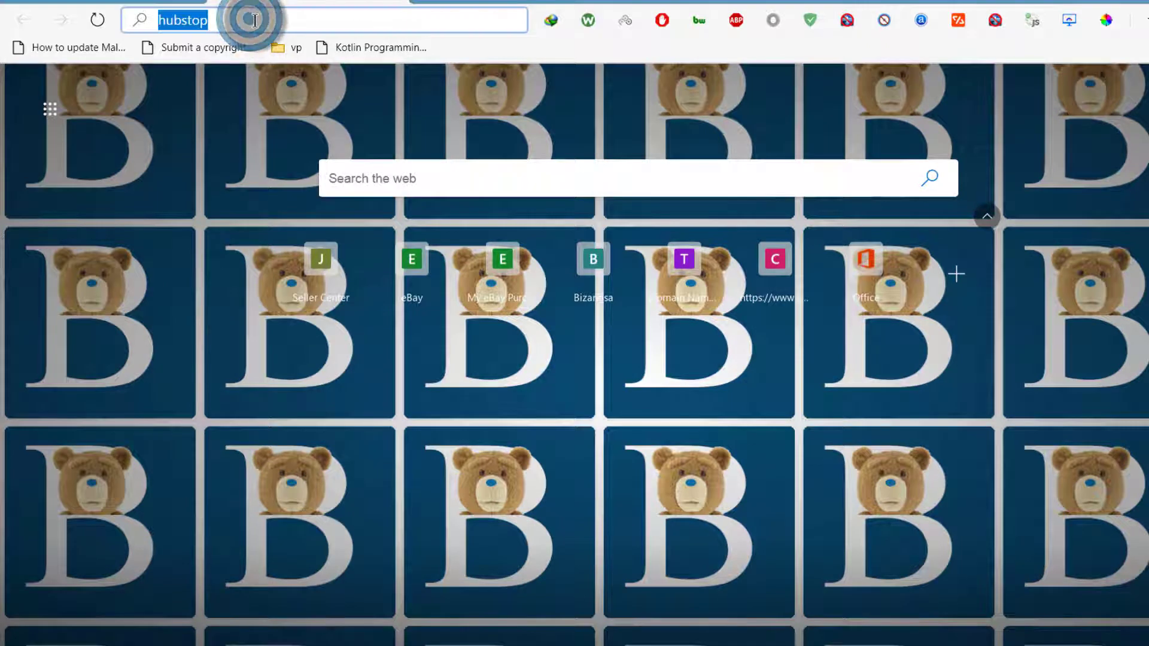
{"action": "type", "text": "hubspot.com"}
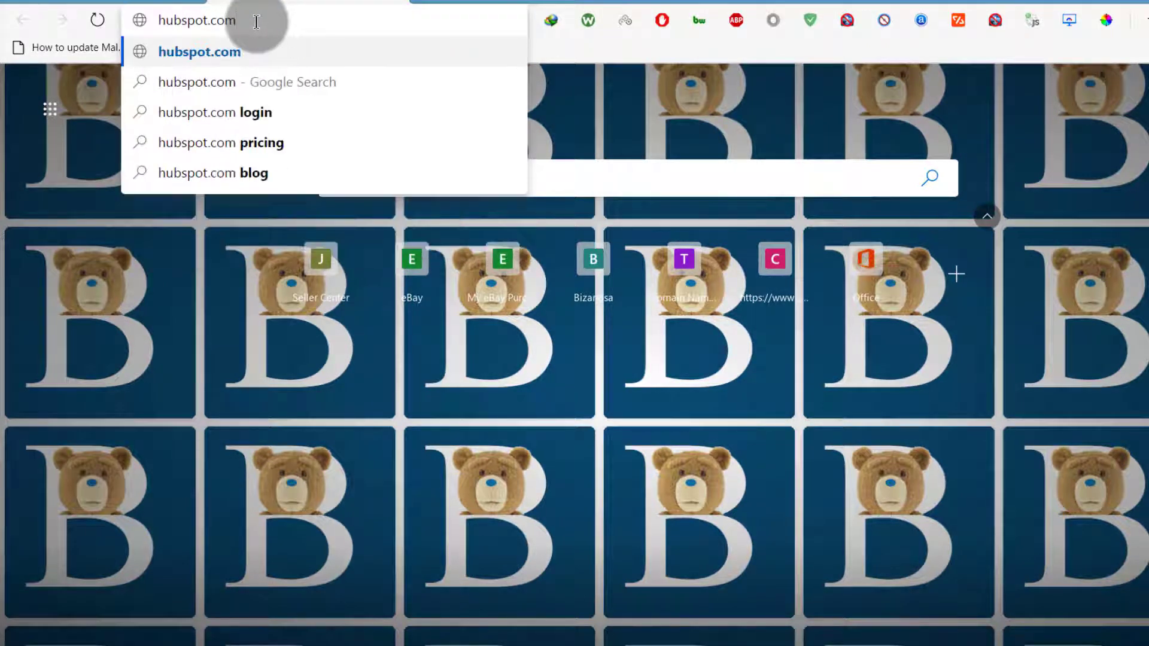
{"action": "key", "text": "Return"}
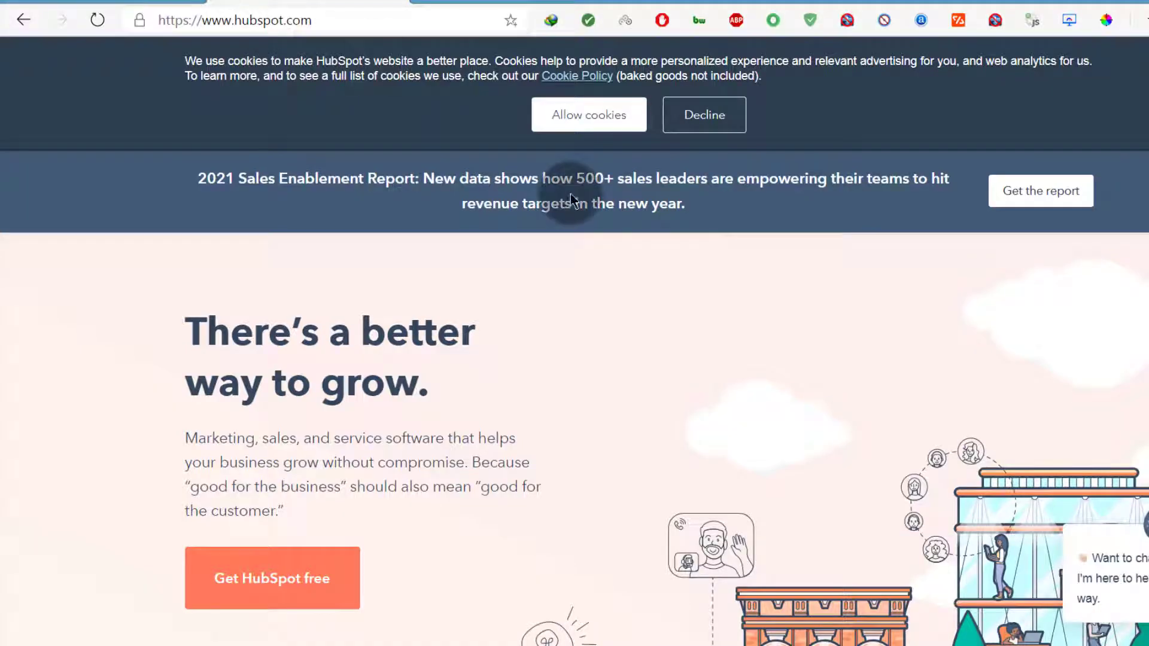
Choose Allow cookies on the HubSpot home page cookie banner.
{"action": "left_click", "coordinate": [563, 114]}
{"action": "mouse_move", "coordinate": [308, 124]}
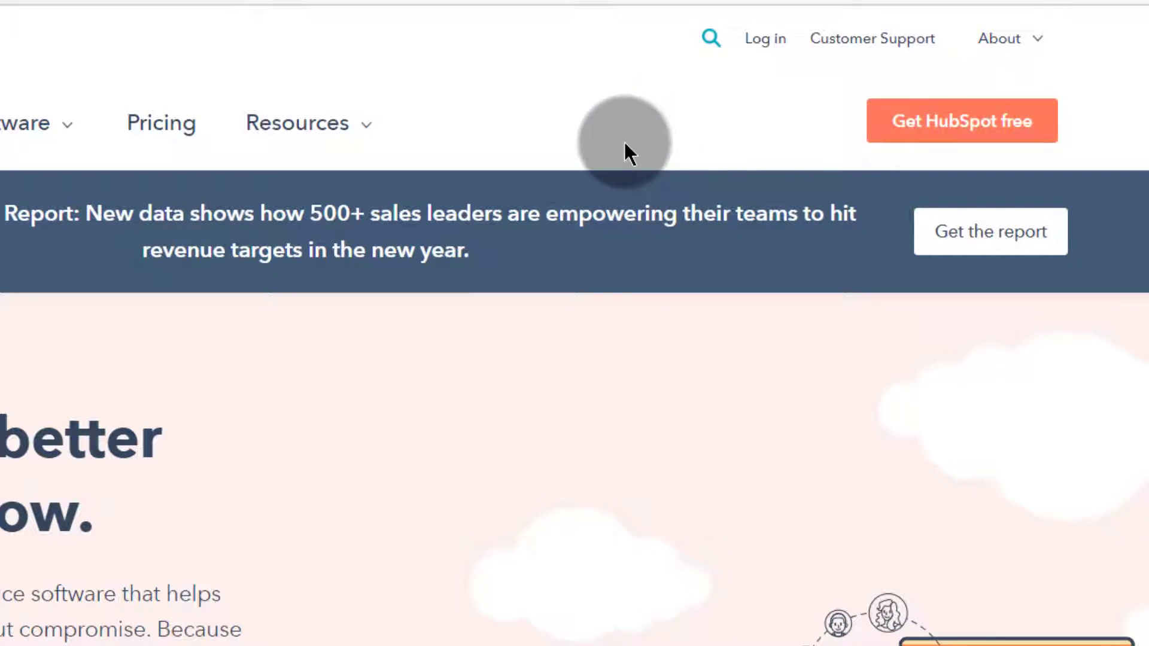
Go to Get HubSpot free, browse the hub cards, and start the free Marketing Hub.
{"action": "left_click", "coordinate": [949, 120]}
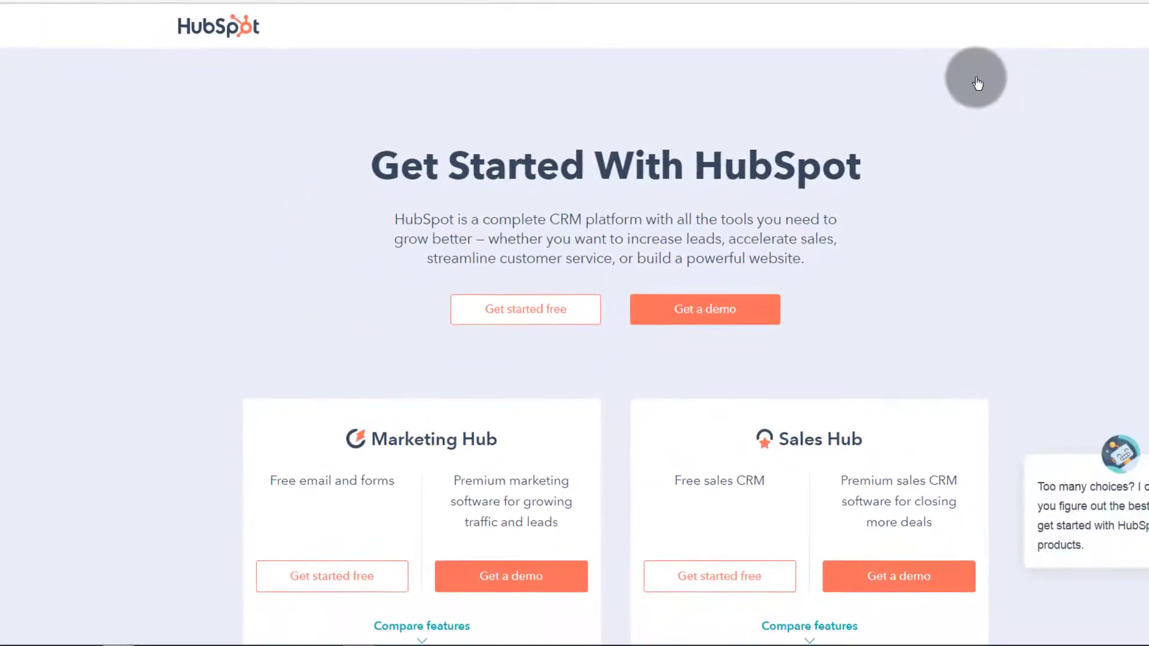
{"action": "scroll", "coordinate": [472, 264], "scroll_direction": "down", "scroll_amount": 3}
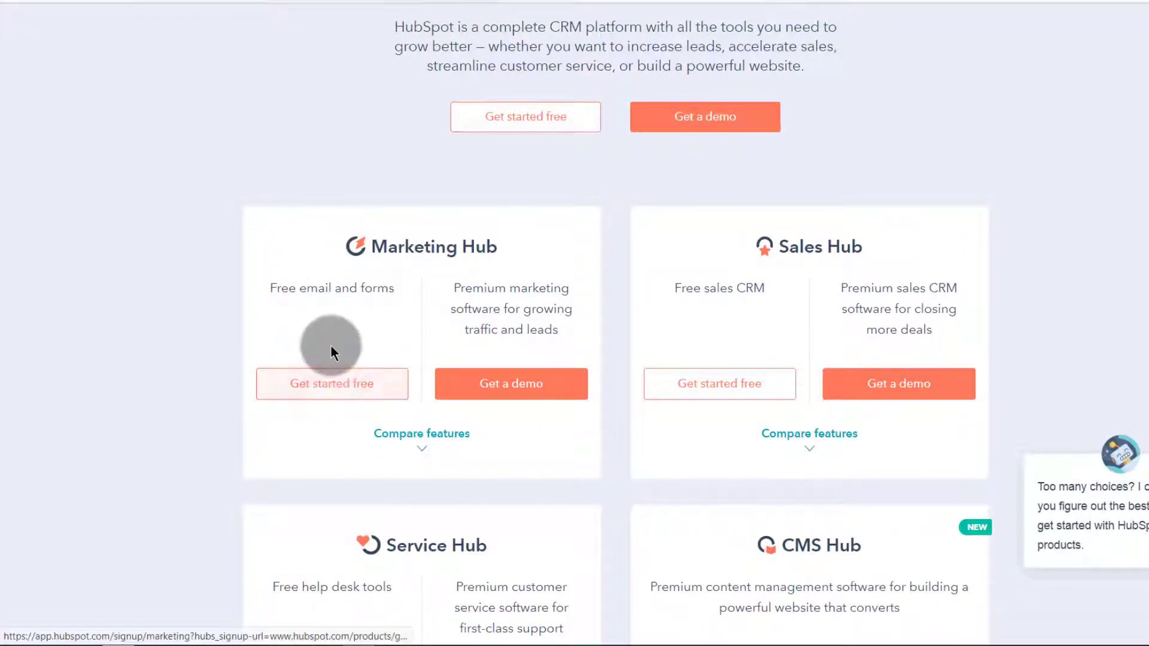
{"action": "scroll", "coordinate": [331, 350], "scroll_direction": "up", "scroll_amount": 2}
{"action": "scroll", "coordinate": [266, 427], "scroll_direction": "down", "scroll_amount": 4}
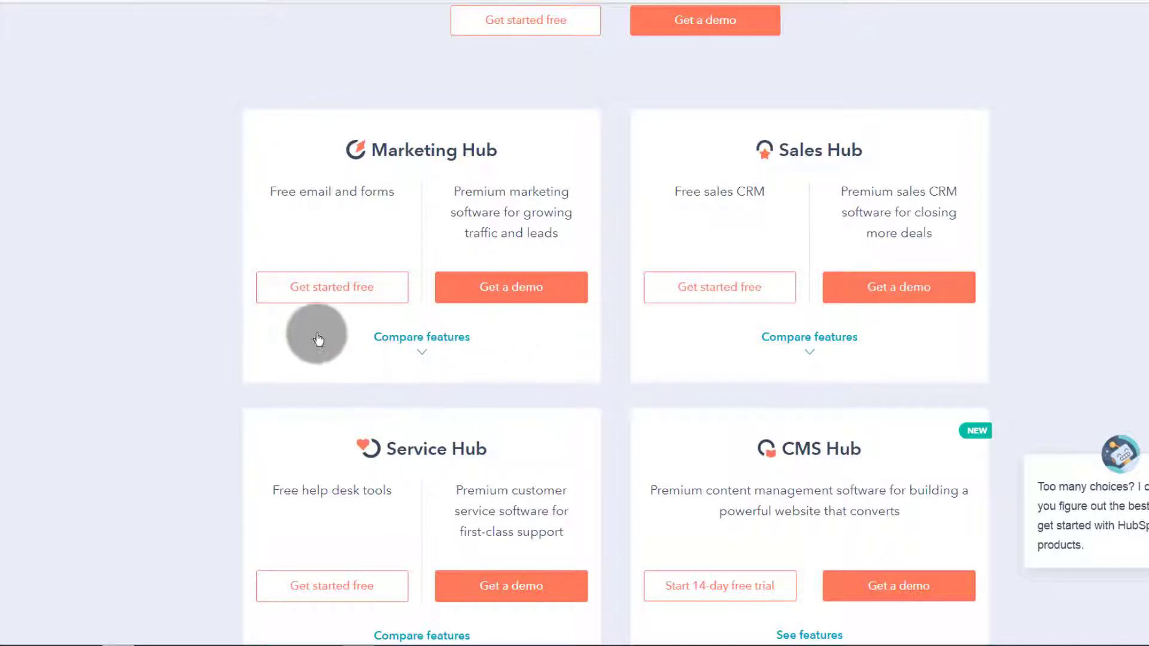
{"action": "left_click", "coordinate": [313, 296]}
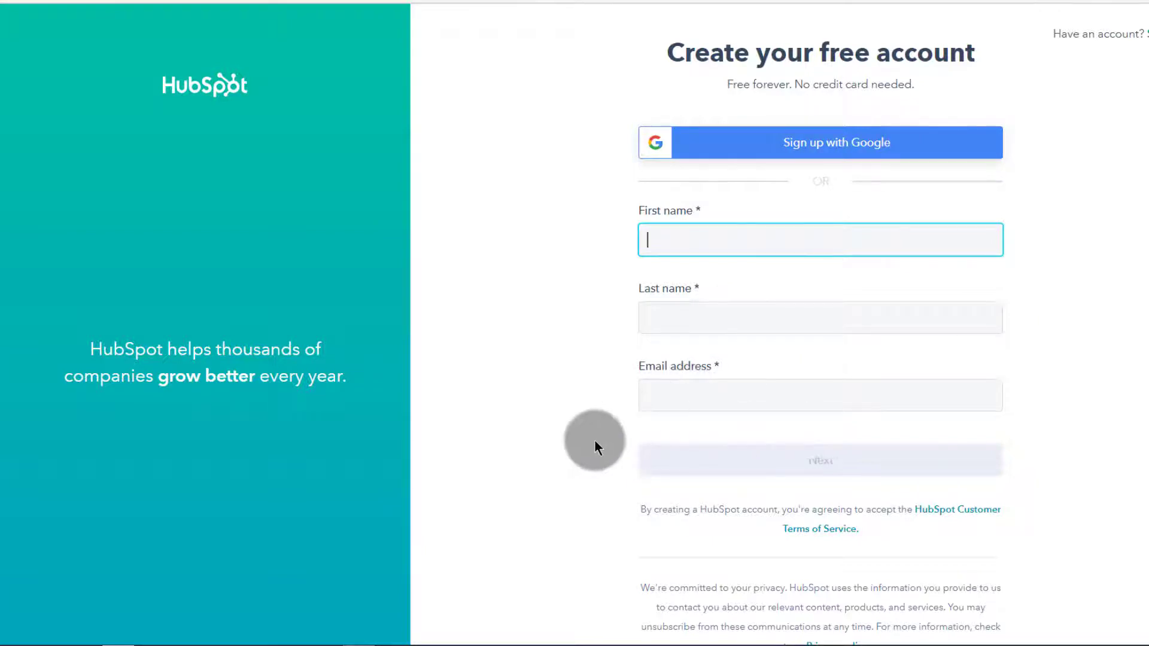
Paste the new account password and submit it to reach the industry question.
{"action": "scroll", "coordinate": [564, 467], "scroll_direction": "down", "scroll_amount": 1}
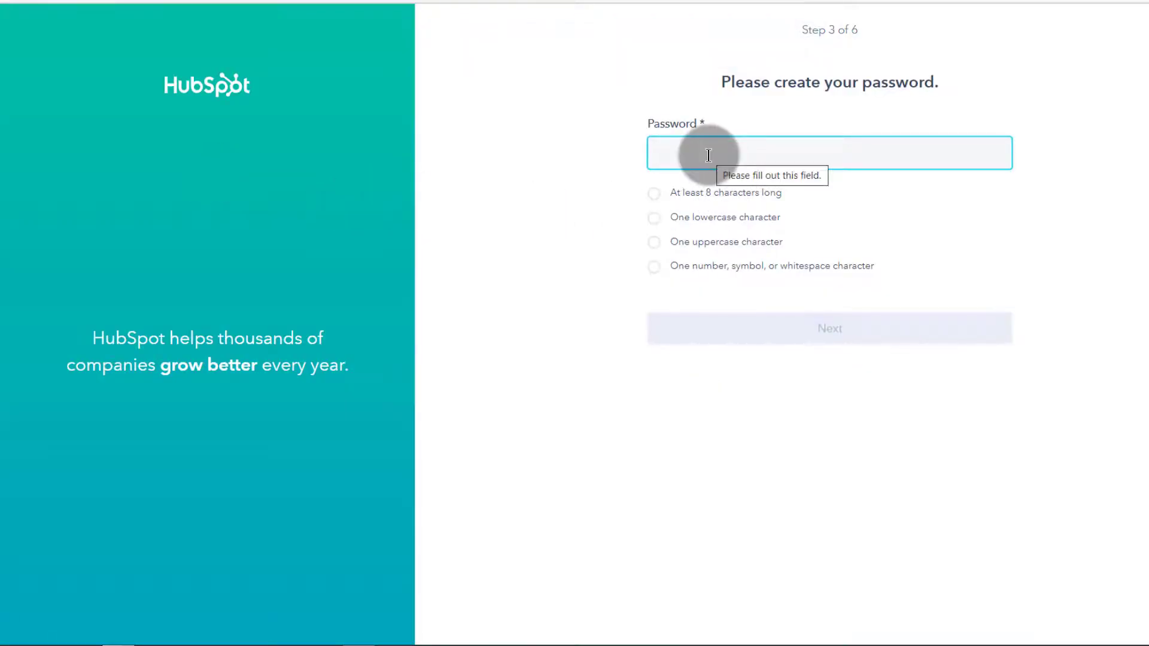
{"action": "left_click", "coordinate": [674, 156]}
{"action": "key", "text": "ctrl+v"}
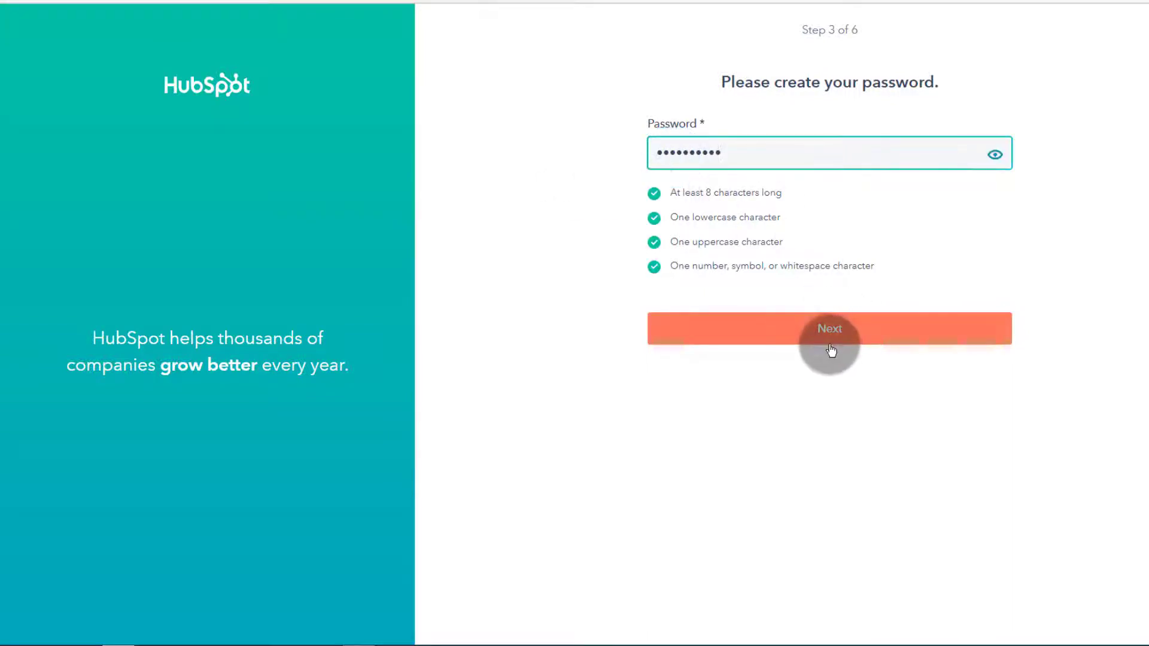
{"action": "left_click", "coordinate": [829, 335]}
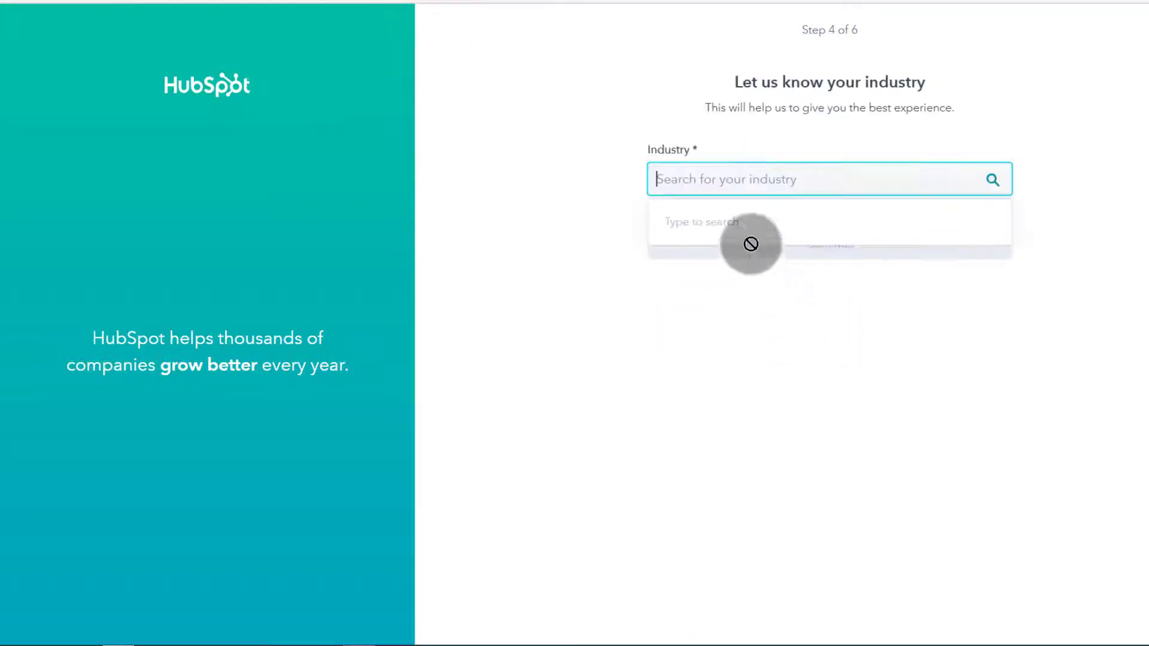
Search 'Mark', select Marketing and Advertising as the industry, and continue.
{"action": "left_click", "coordinate": [699, 182]}
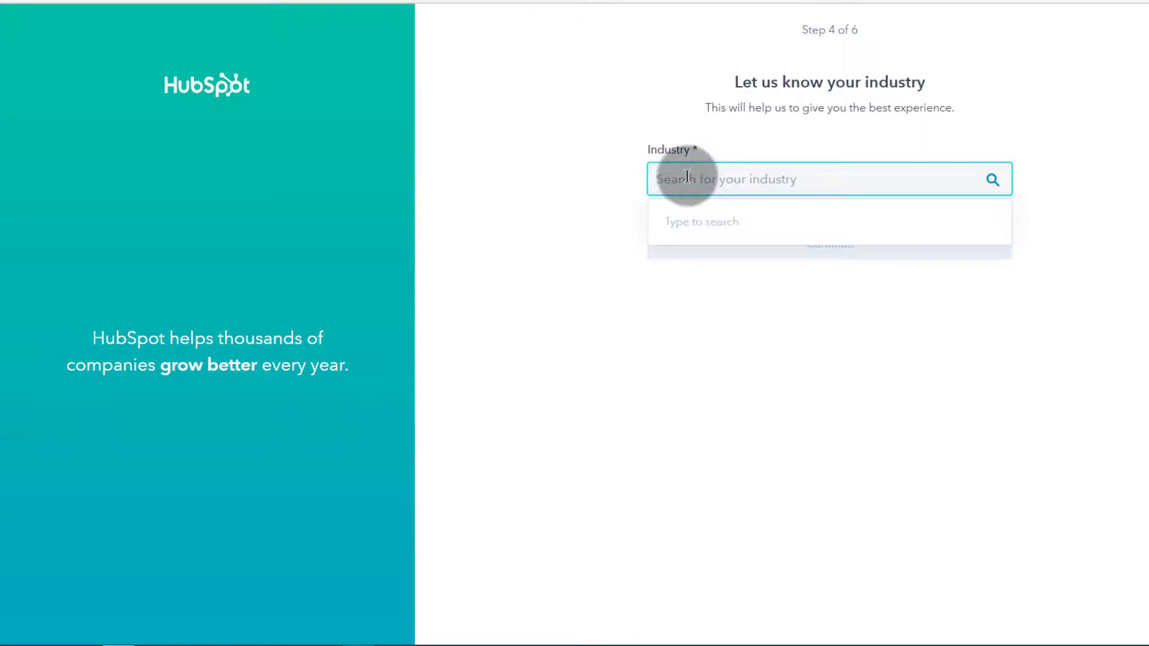
{"action": "left_click", "coordinate": [687, 176]}
{"action": "type", "text": "Mark"}
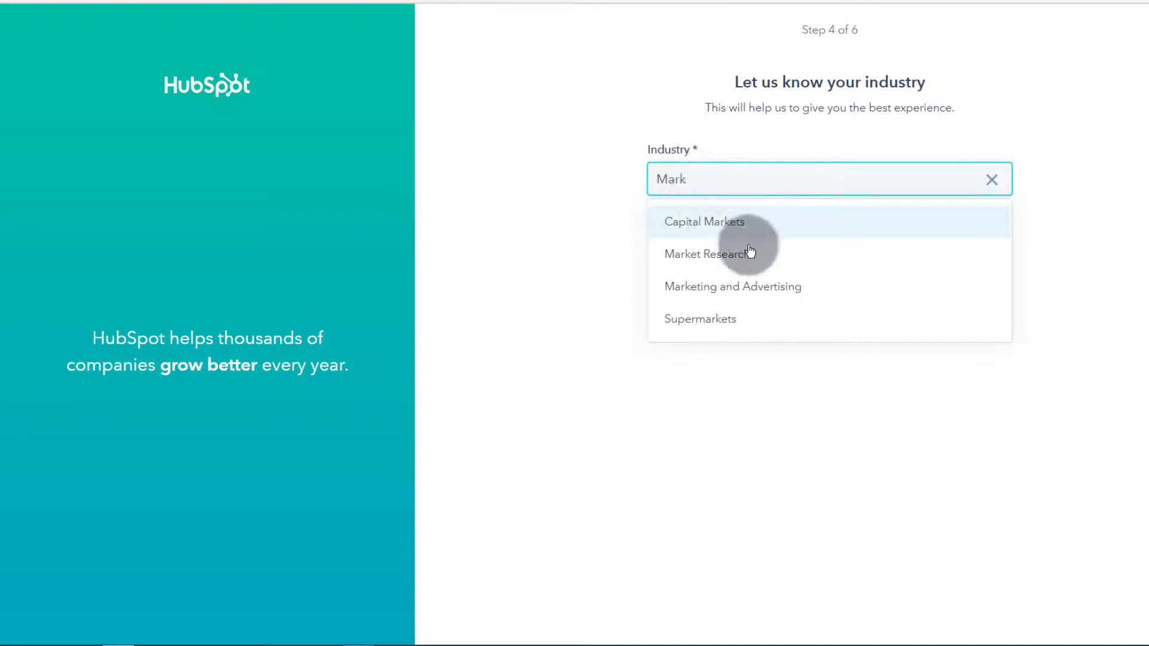
{"action": "left_click", "coordinate": [724, 293]}
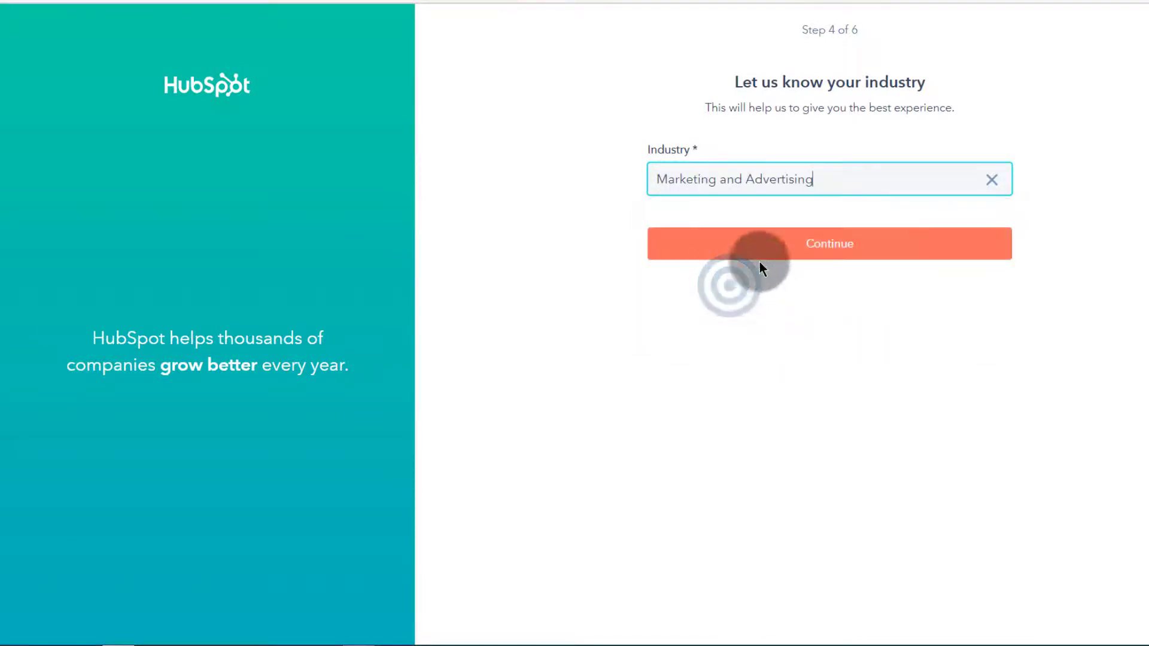
{"action": "left_click", "coordinate": [832, 247]}
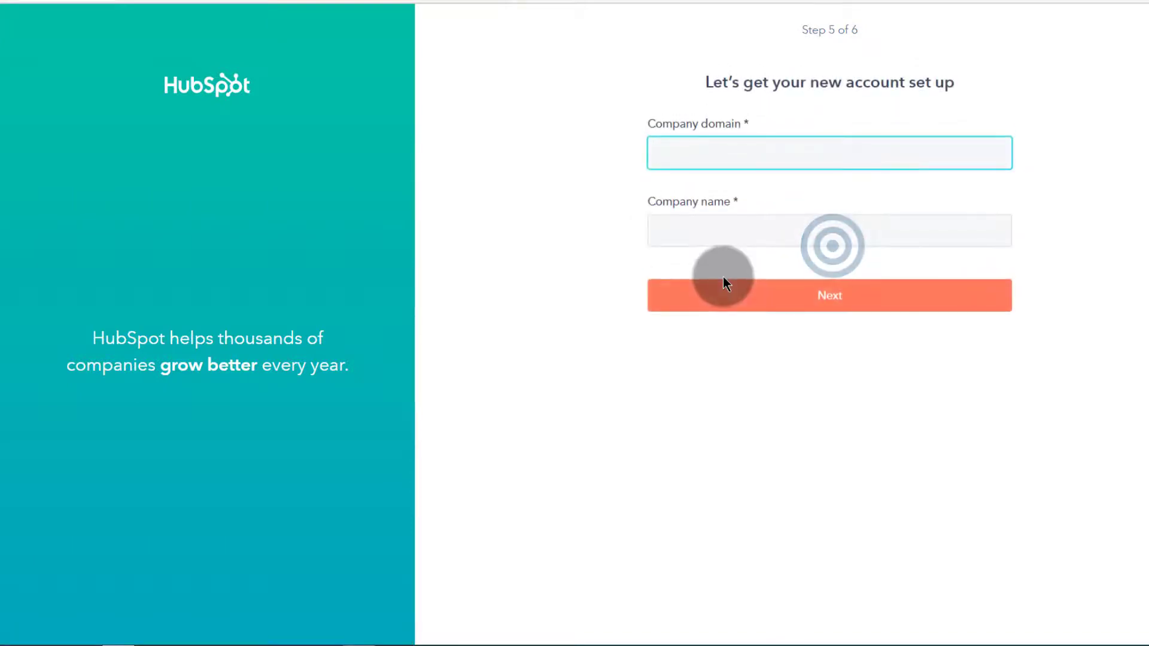
Enter company domain bizanosa.com and company name Bizanosa, then advance to step 6.
{"action": "left_click", "coordinate": [669, 152]}
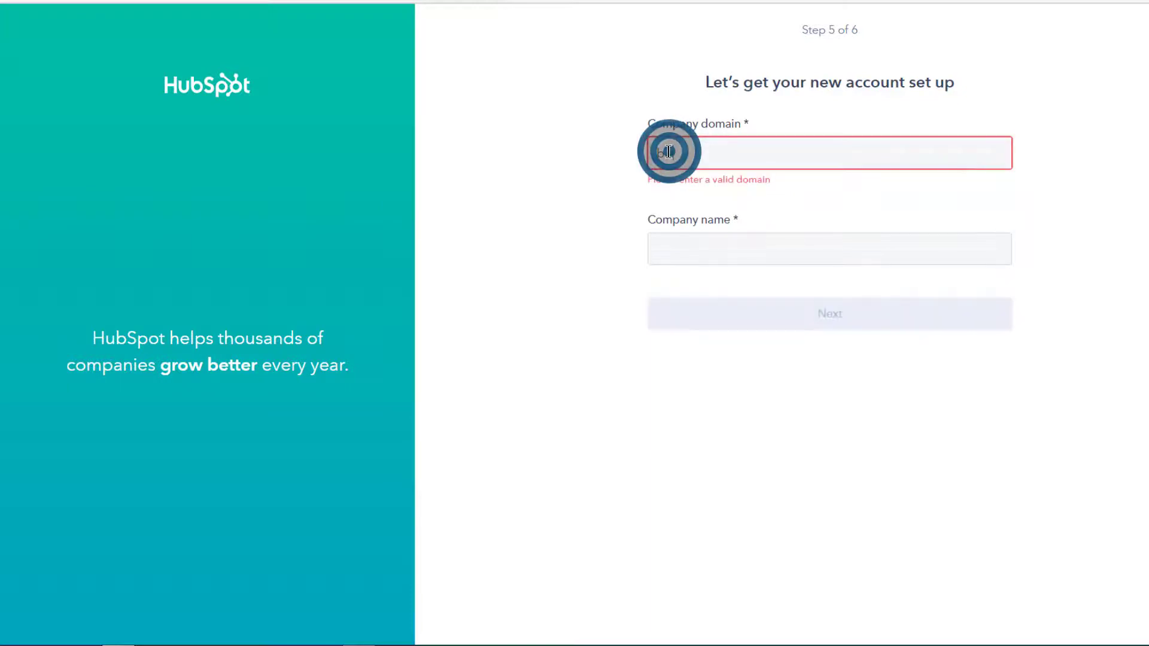
{"action": "type", "text": "bizanosa.com"}
{"action": "left_click", "coordinate": [720, 235]}
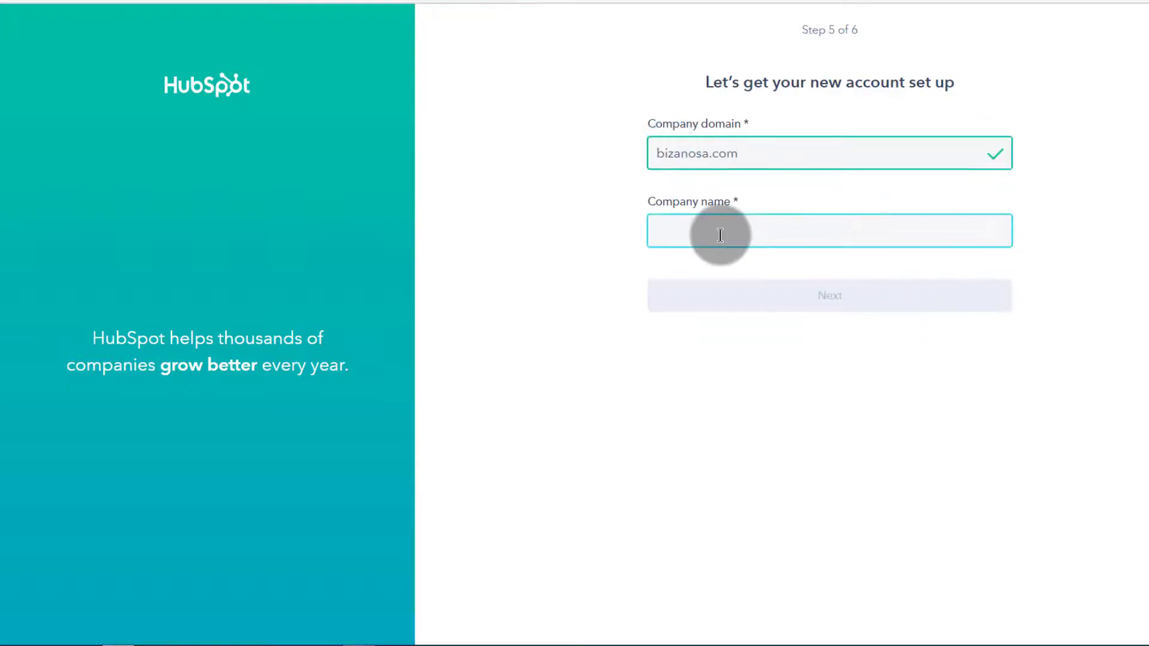
{"action": "type", "text": "Bizanosa"}
{"action": "left_click", "coordinate": [810, 297]}
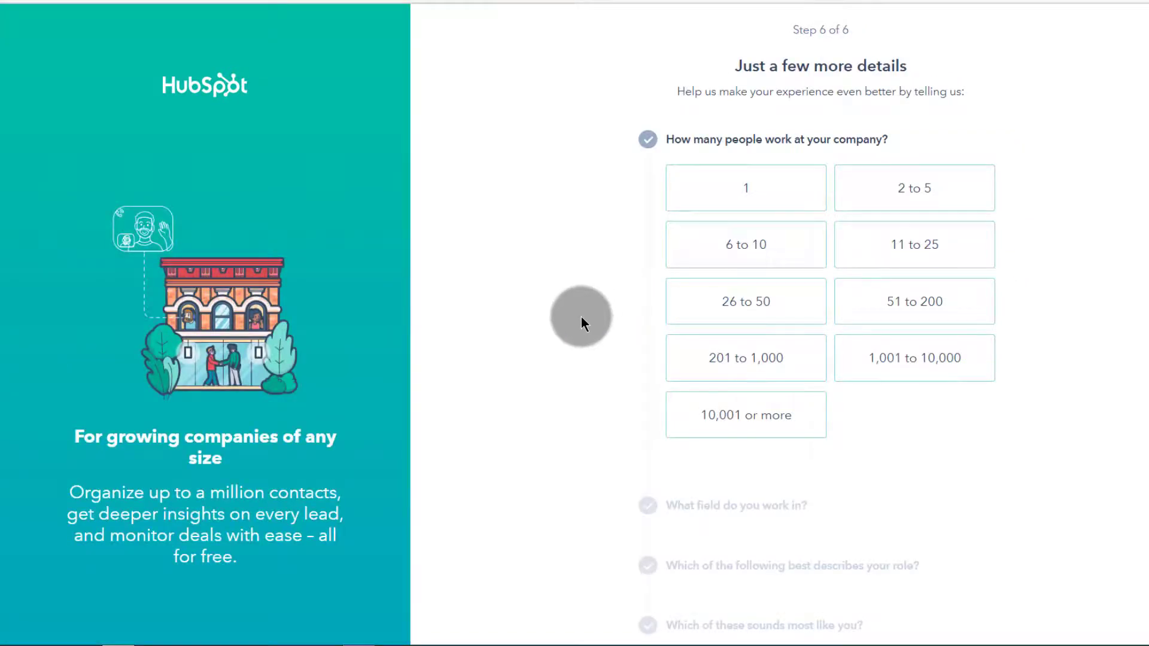
Answer 2 to 5 people, Administration / Operations, Administration, never used a CRM, and finish sign-up.
{"action": "left_click", "coordinate": [918, 185]}
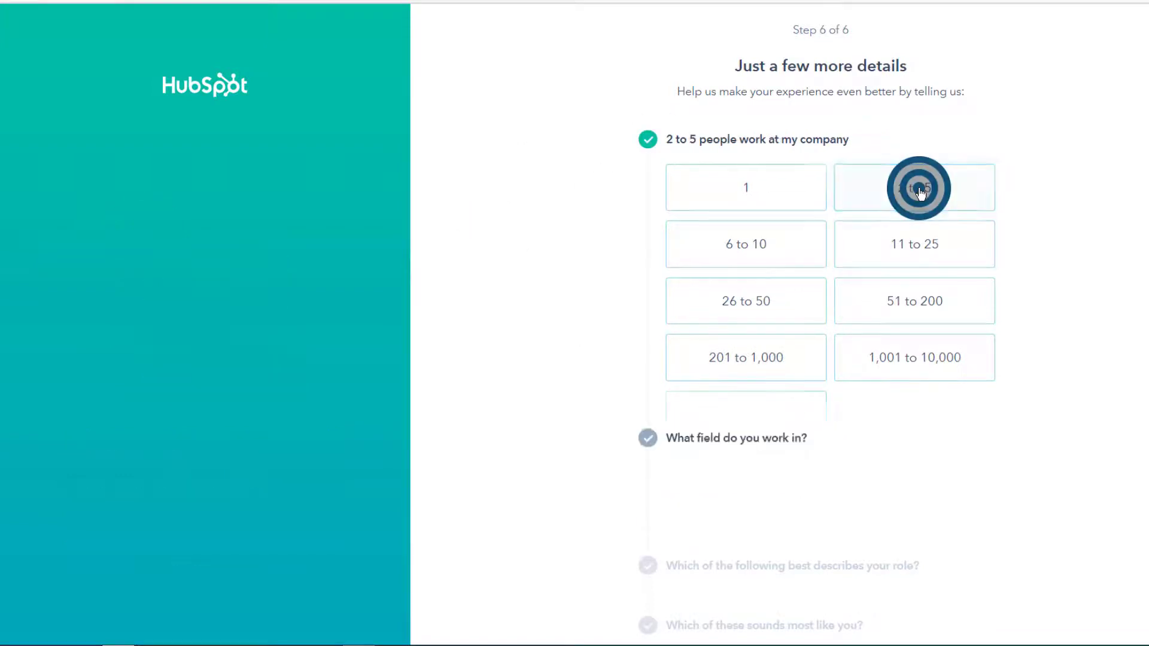
{"action": "scroll", "coordinate": [877, 416], "scroll_direction": "down", "scroll_amount": 1}
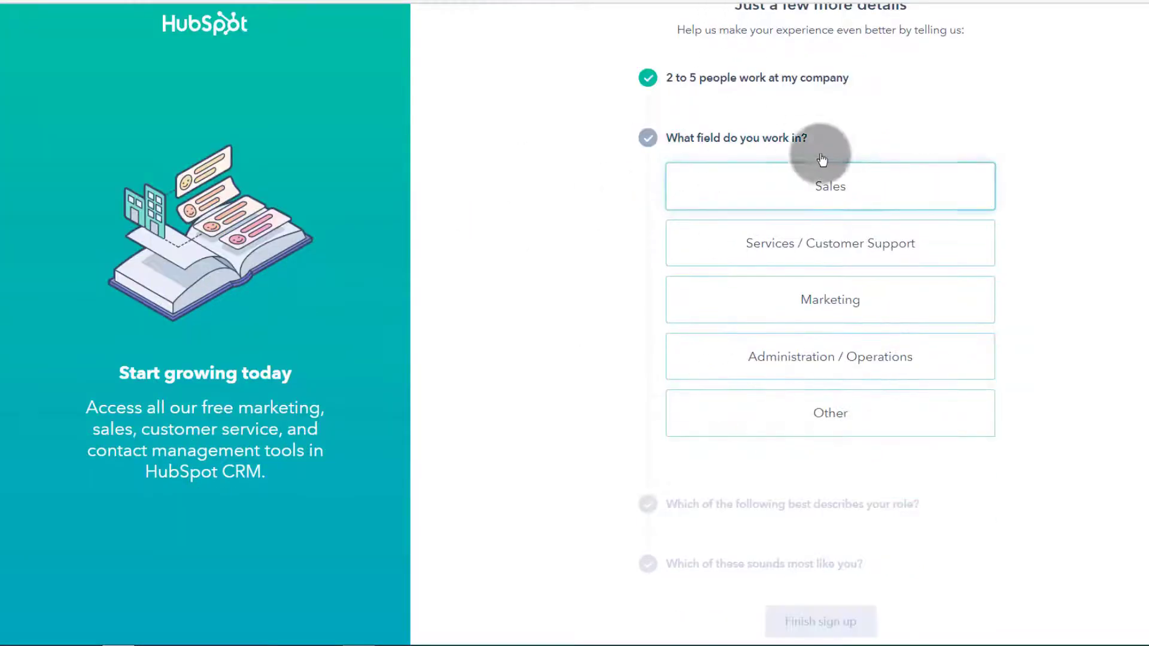
{"action": "left_click", "coordinate": [826, 358]}
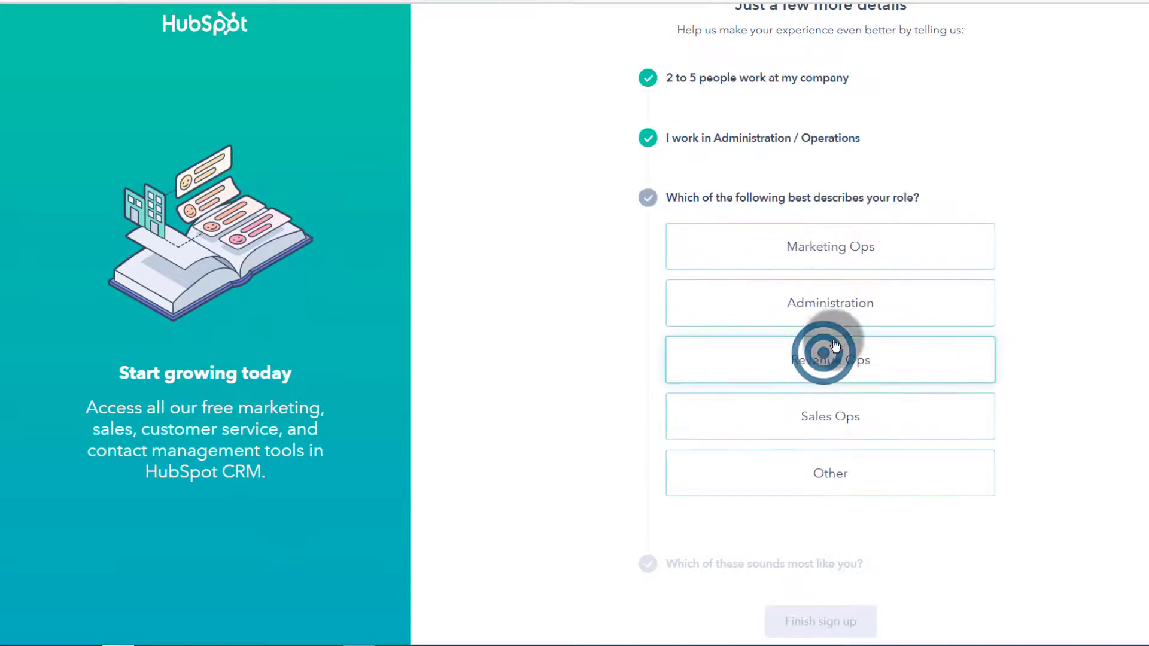
{"action": "left_click", "coordinate": [819, 304]}
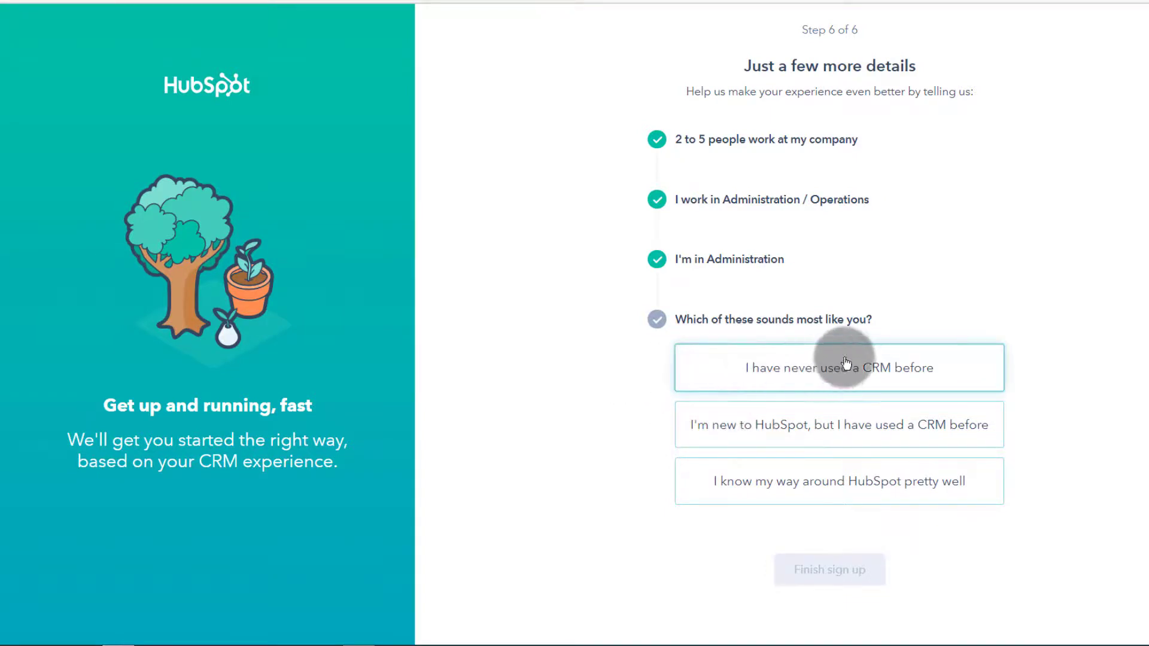
{"action": "left_click", "coordinate": [807, 368]}
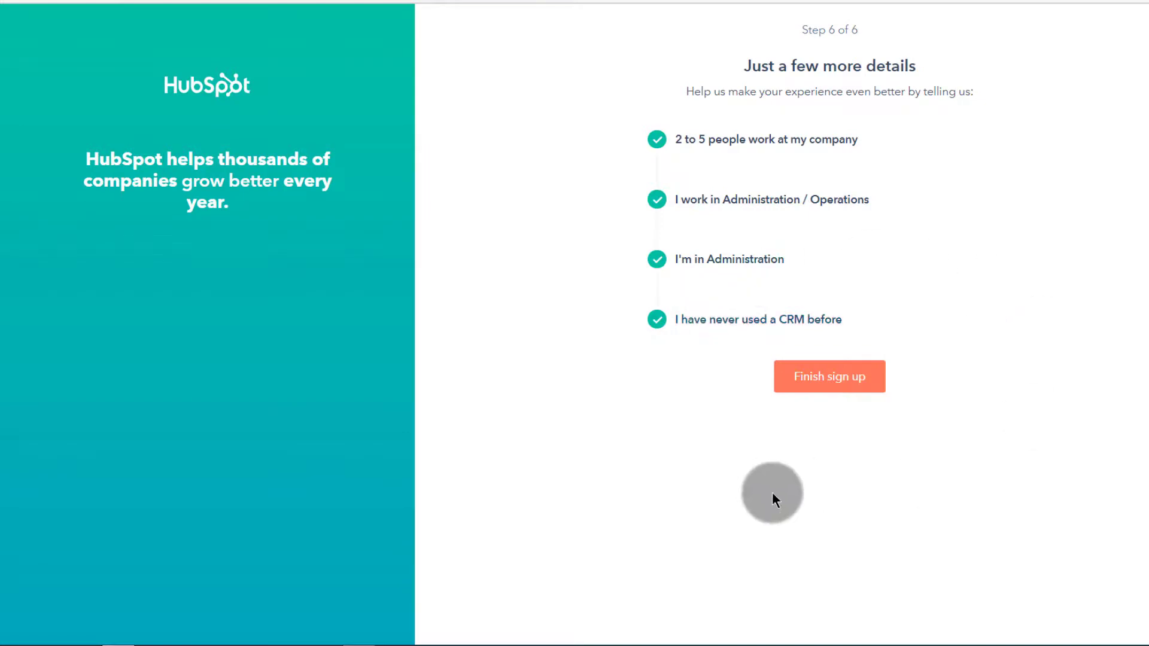
{"action": "left_click", "coordinate": [829, 377]}
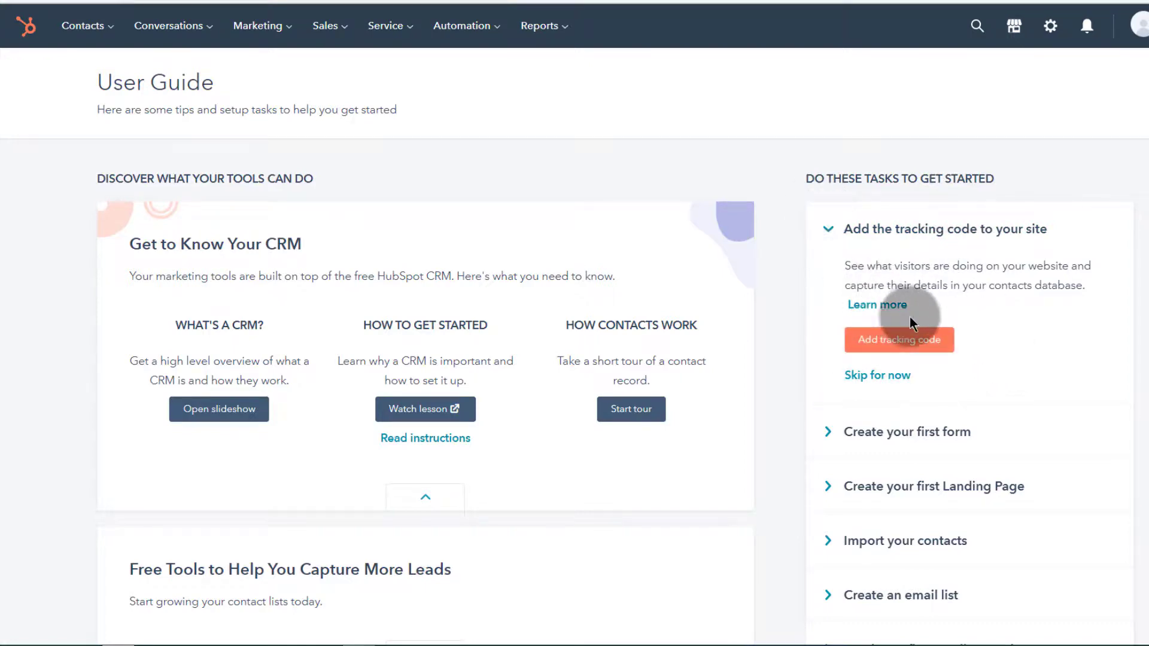
{"action": "scroll", "coordinate": [914, 321], "scroll_direction": "down", "scroll_amount": 3}
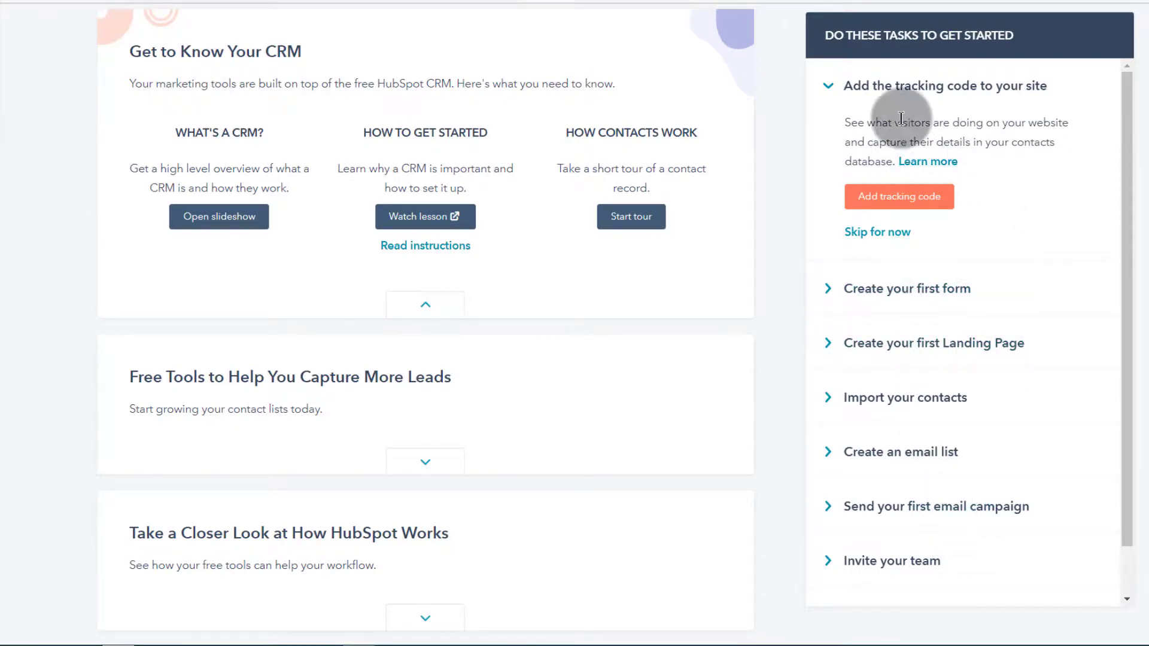
{"action": "scroll", "coordinate": [882, 449], "scroll_direction": "up", "scroll_amount": 3}
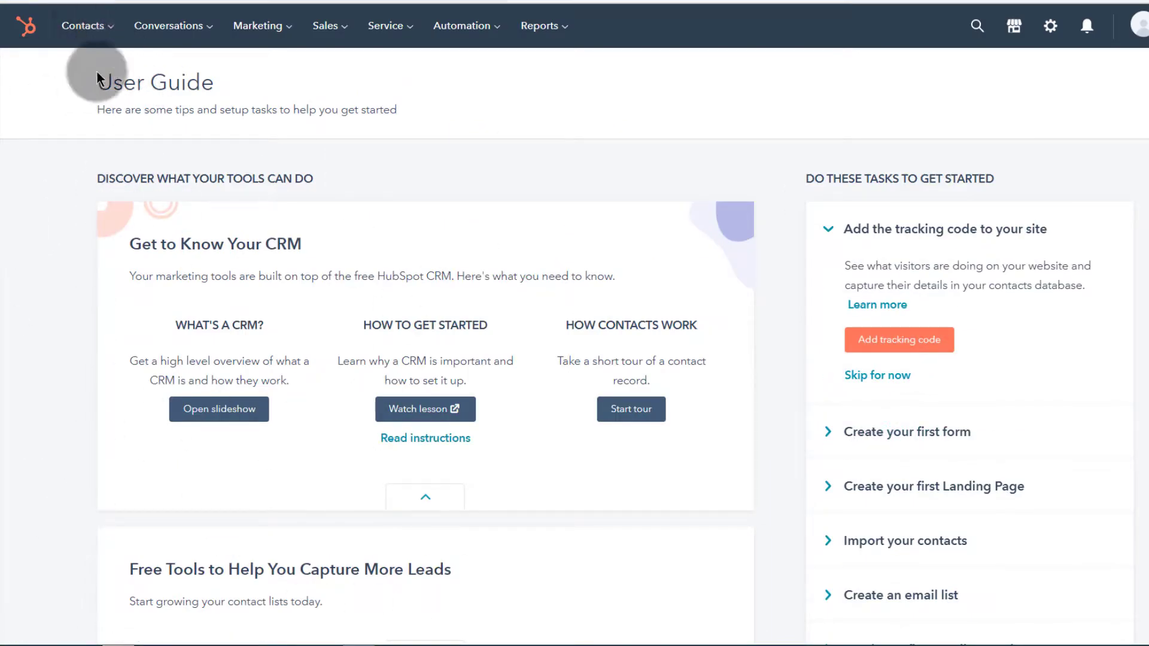
Open the Contacts, Marketing, Sales, Service, Automation and Reports menus in turn, then Contacts again.
{"action": "left_click", "coordinate": [100, 31]}
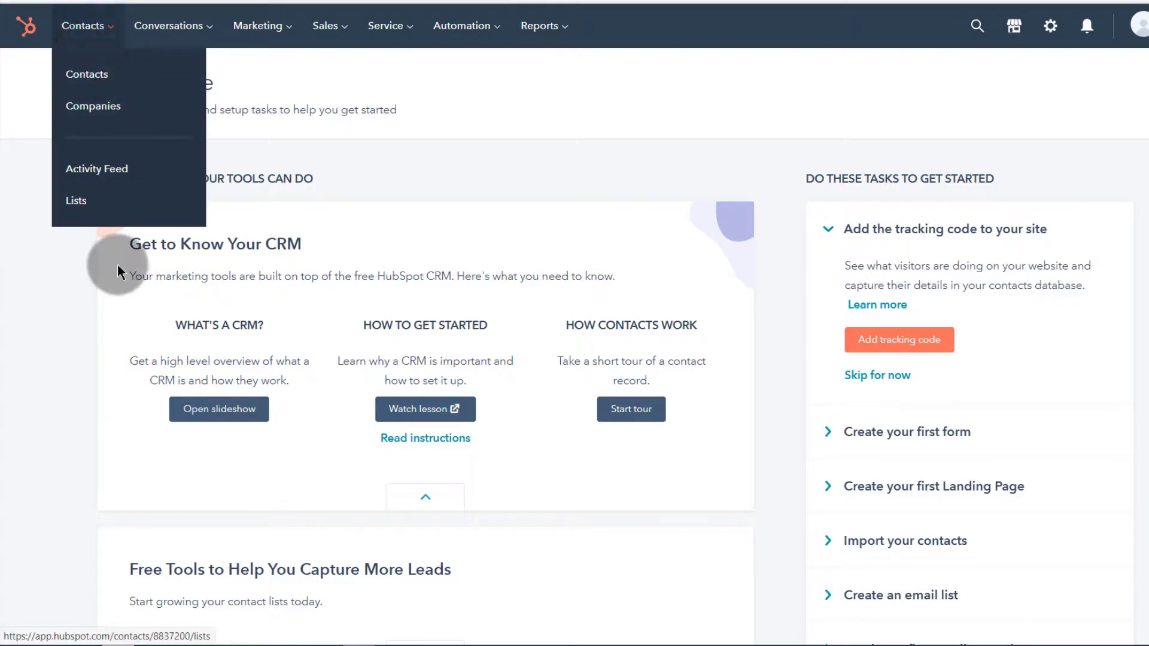
{"action": "left_click", "coordinate": [173, 25]}
{"action": "left_click", "coordinate": [259, 25]}
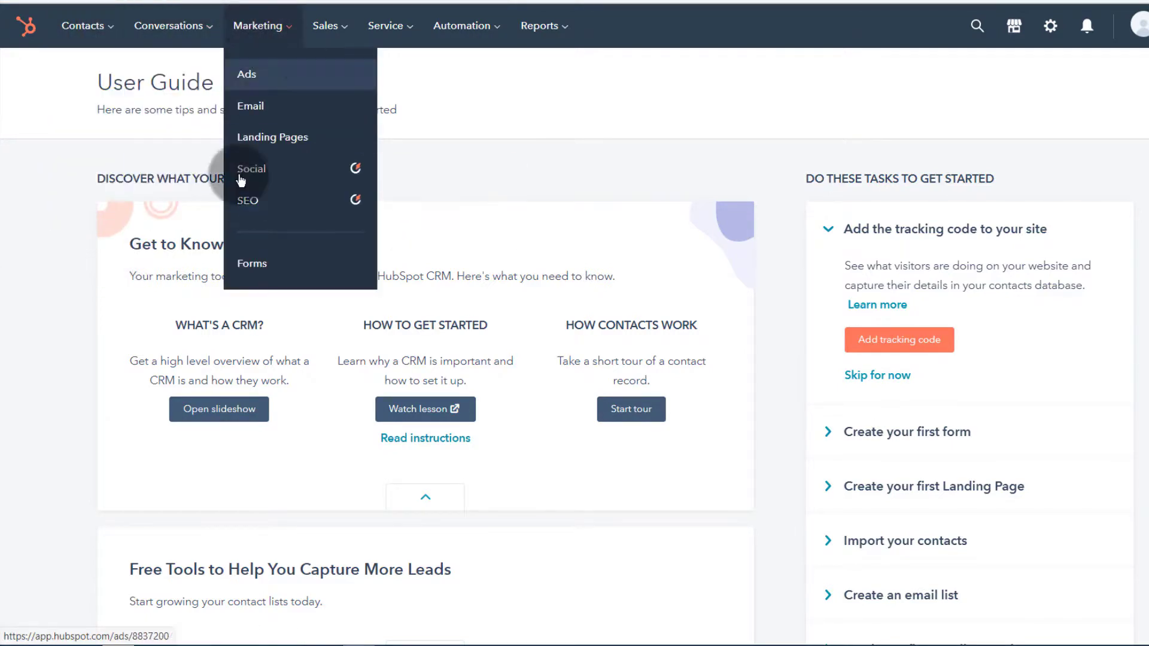
{"action": "left_click", "coordinate": [289, 228]}
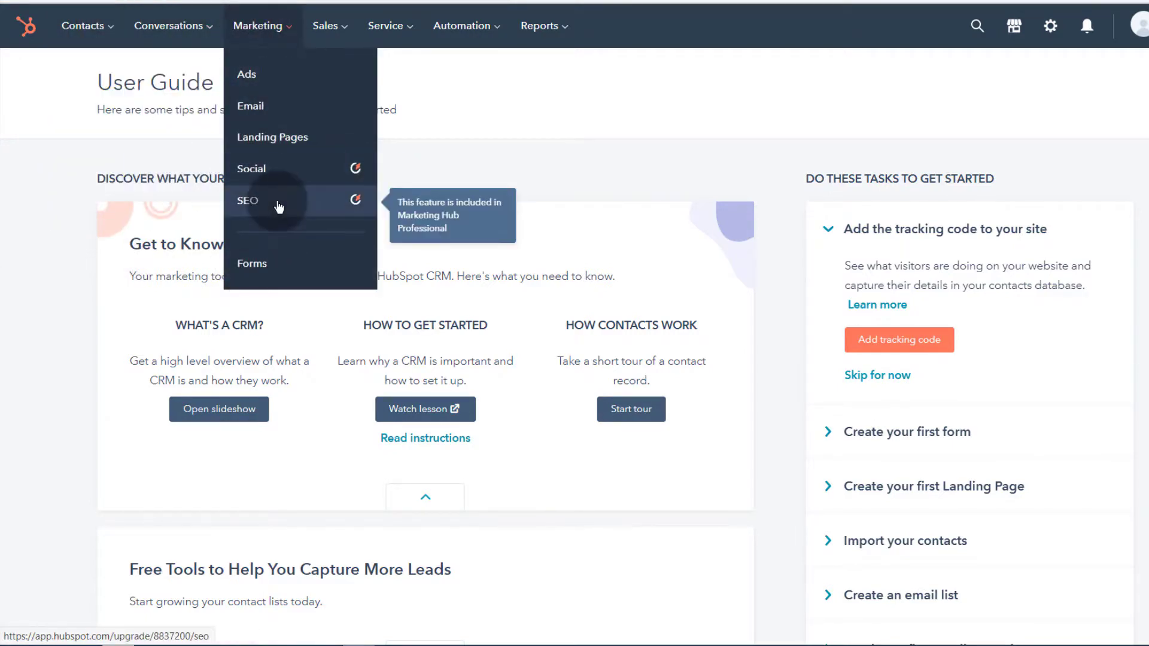
{"action": "left_click", "coordinate": [328, 29]}
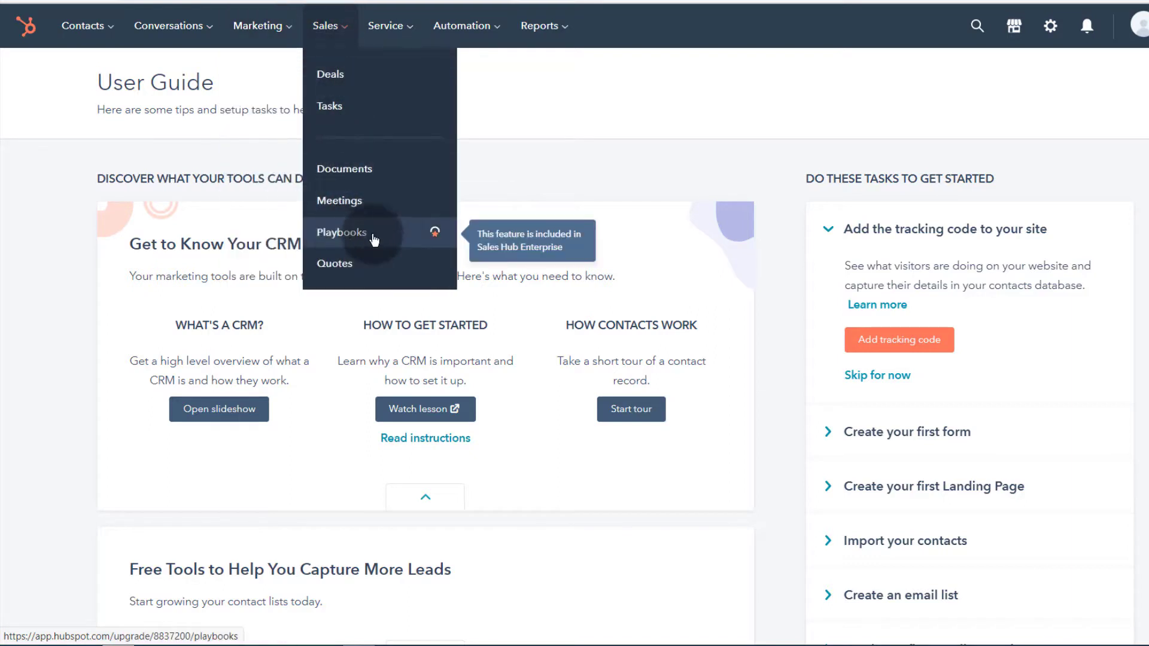
{"action": "left_click", "coordinate": [398, 23]}
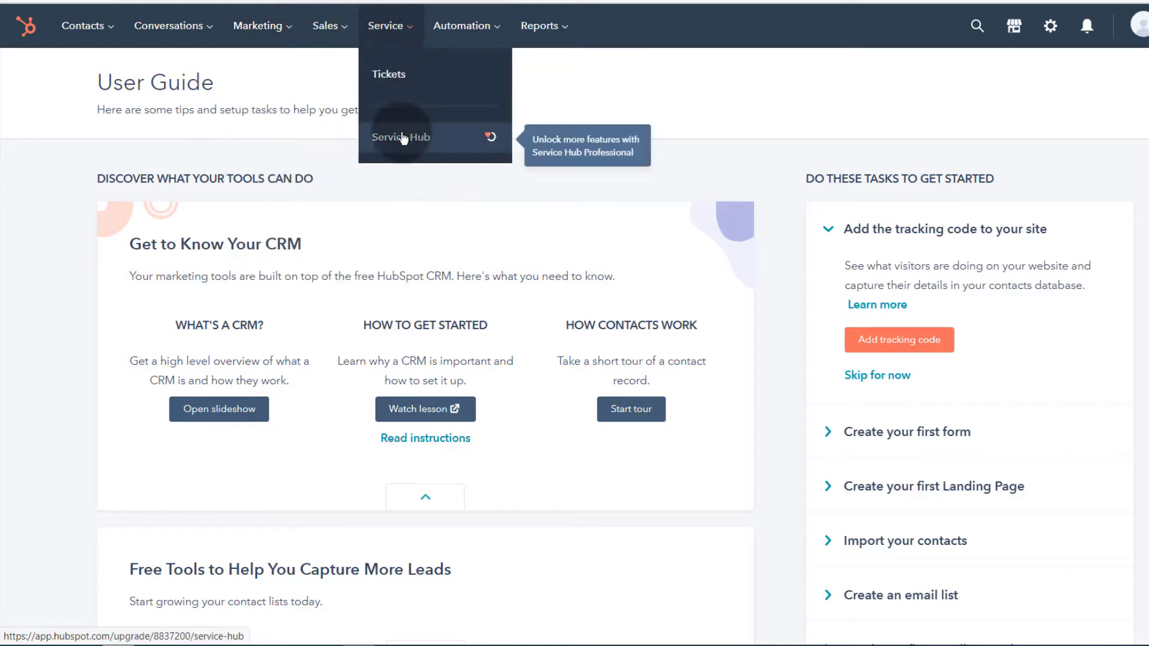
{"action": "left_click", "coordinate": [462, 25]}
{"action": "left_click", "coordinate": [527, 40]}
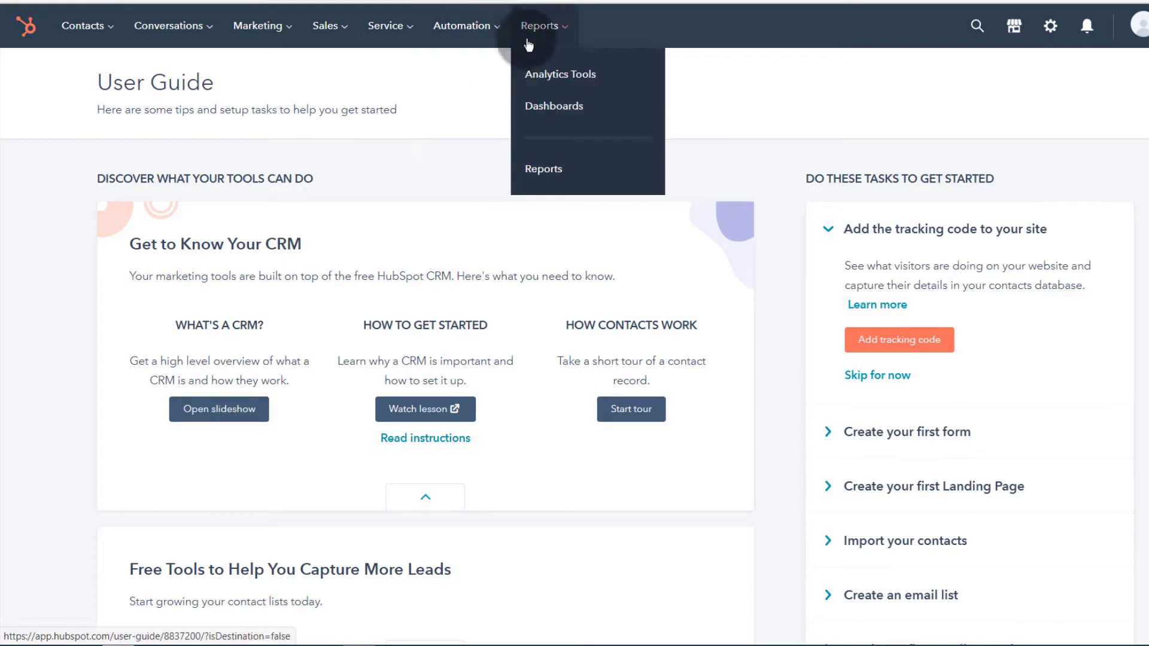
{"action": "left_click", "coordinate": [86, 42]}
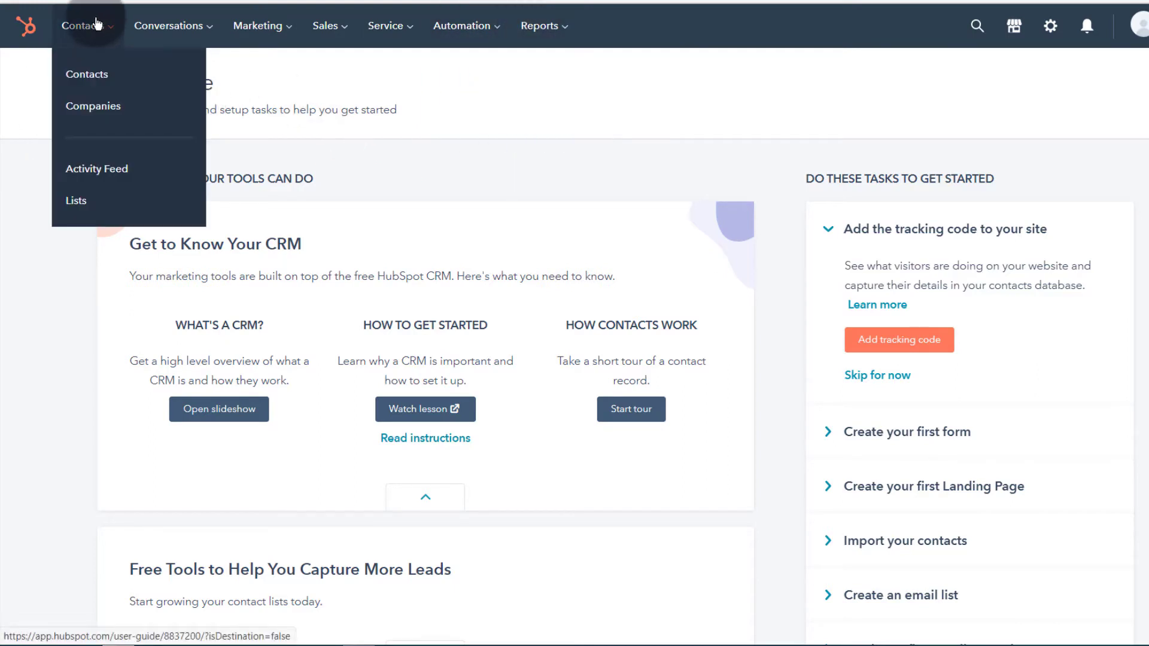